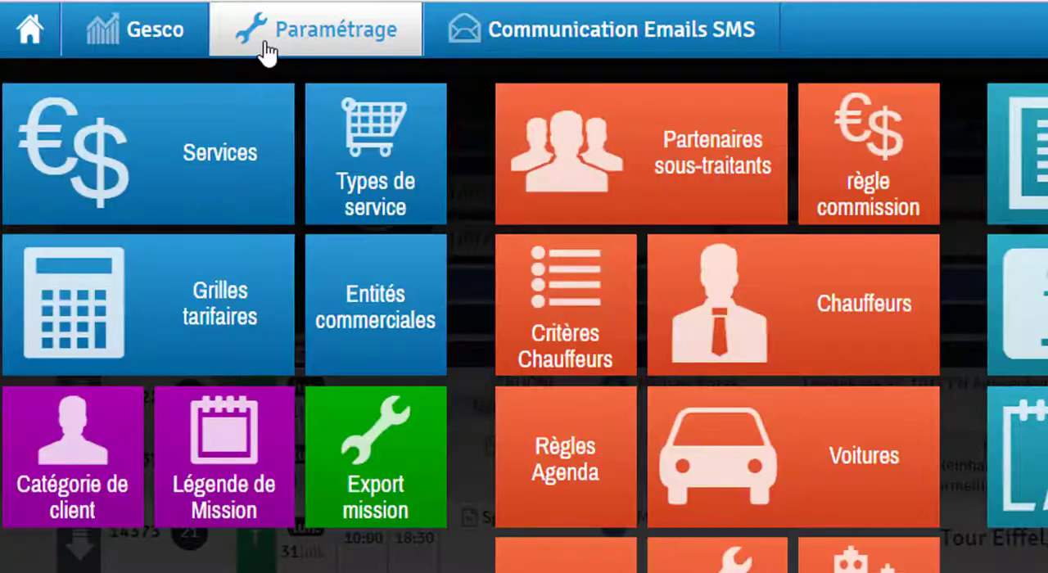
Open the Hotel IBIS Paris record among the subcontracting partners and review its default commission percentage and VAT account type.
{"action": "left_click", "coordinate": [557, 217]}
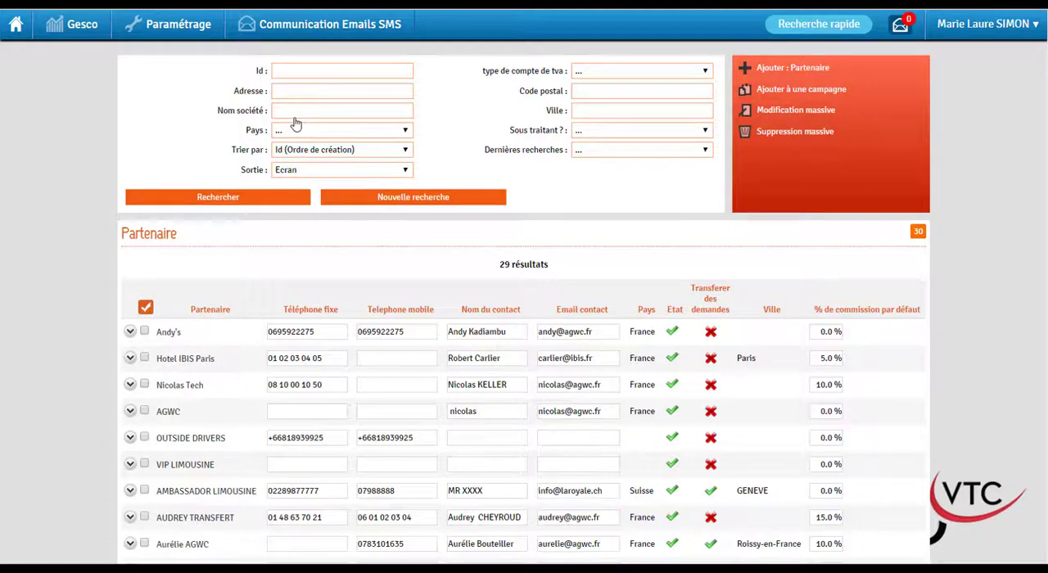
{"action": "left_click", "coordinate": [205, 364]}
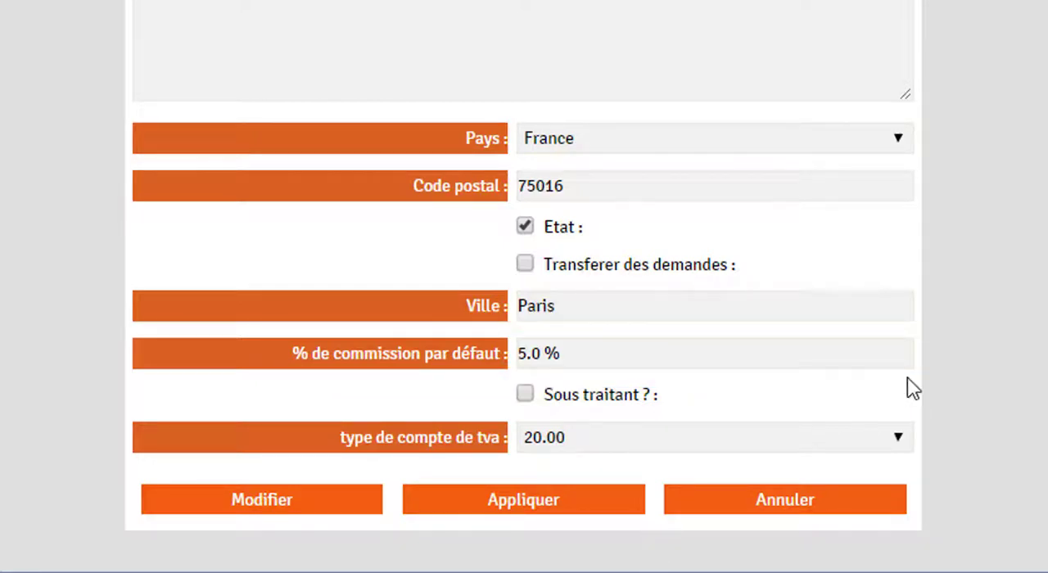
{"action": "left_click", "coordinate": [894, 448]}
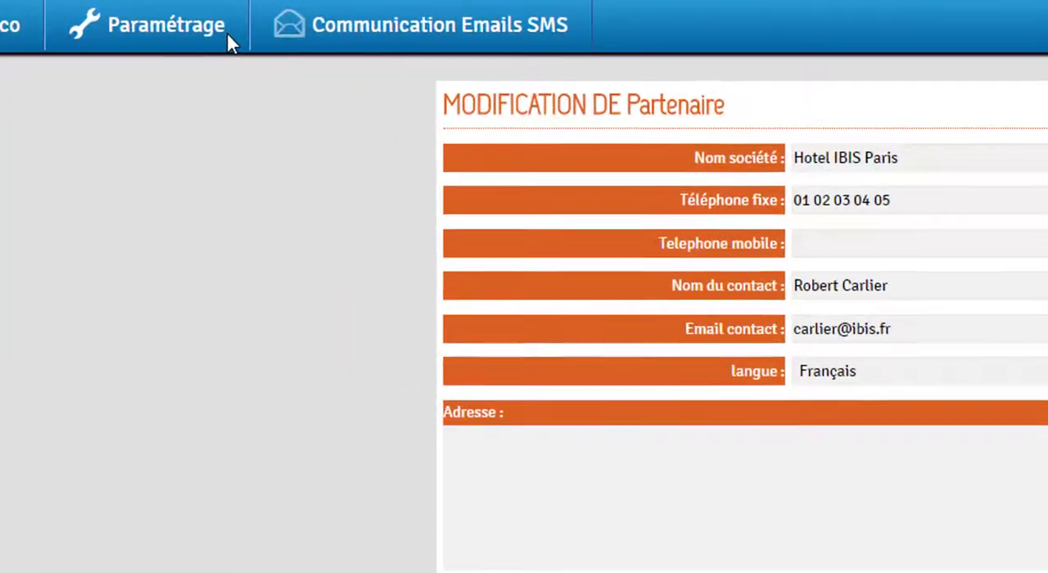
Start a new commission rule and set its partner to CLASS VIP PRESTIGE.
{"action": "left_click", "coordinate": [229, 41]}
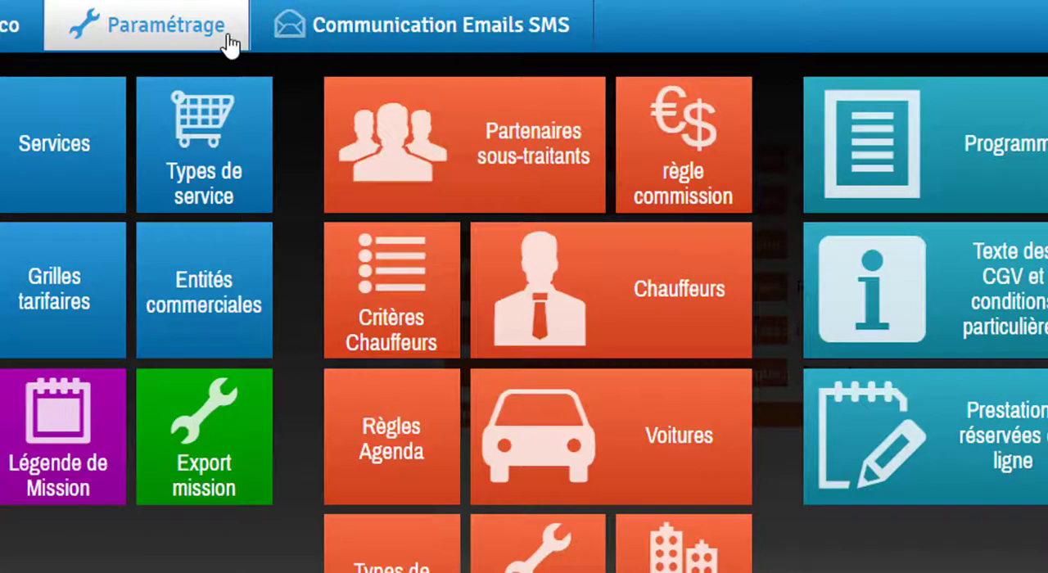
{"action": "left_click", "coordinate": [701, 180]}
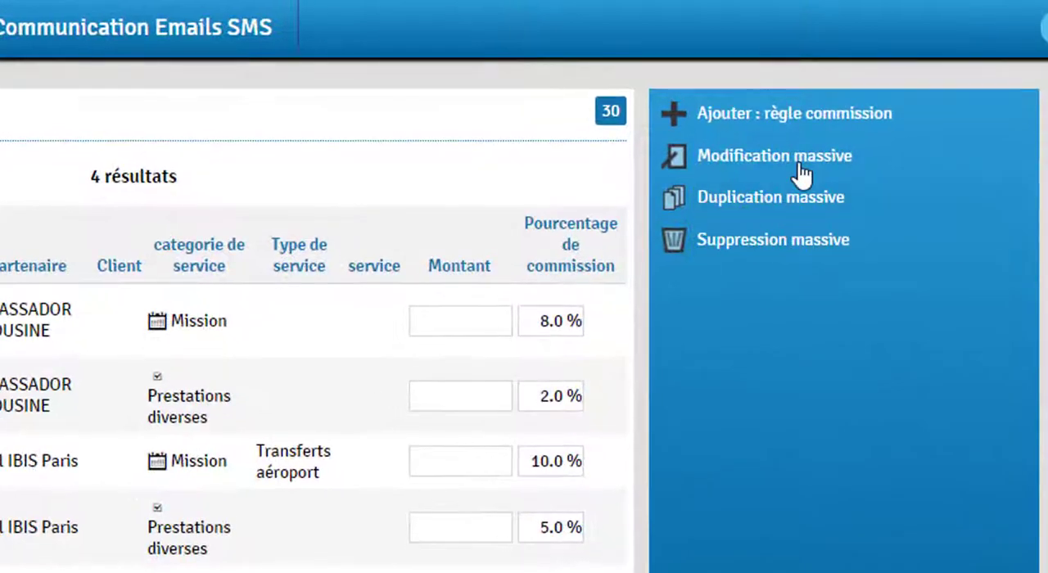
{"action": "left_click", "coordinate": [819, 121]}
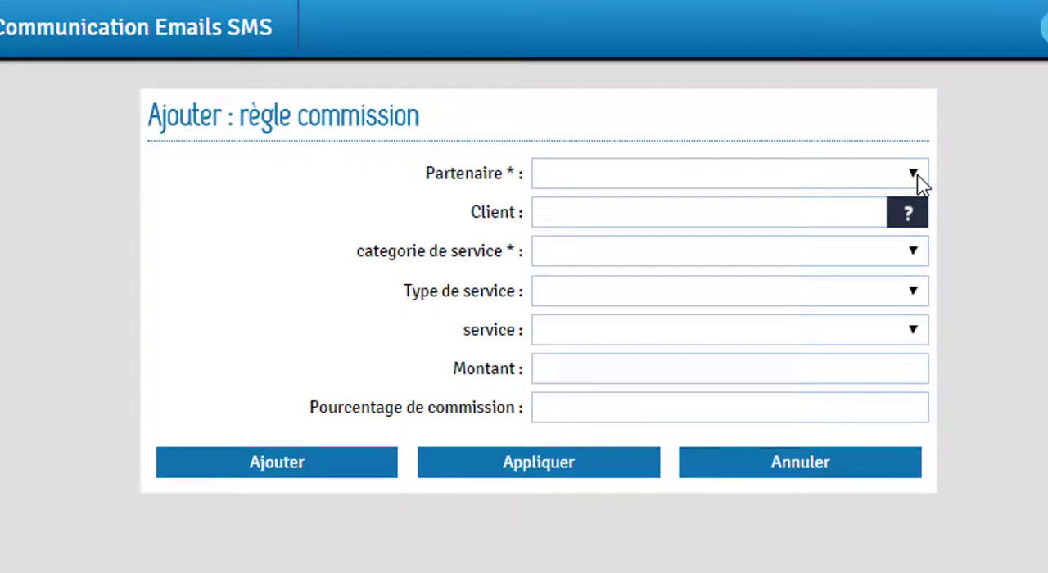
{"action": "left_click", "coordinate": [914, 174]}
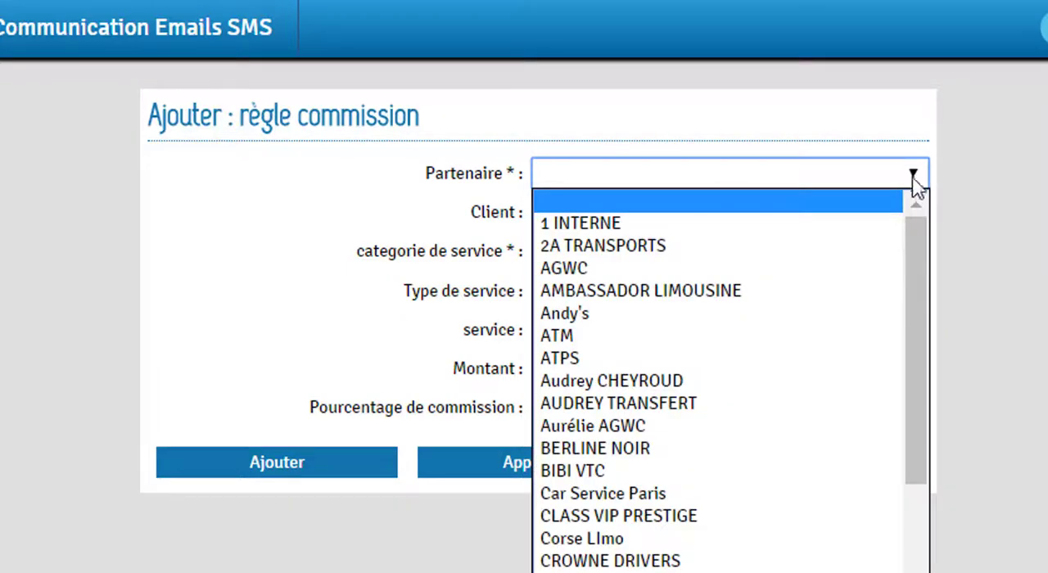
{"action": "left_click", "coordinate": [692, 514]}
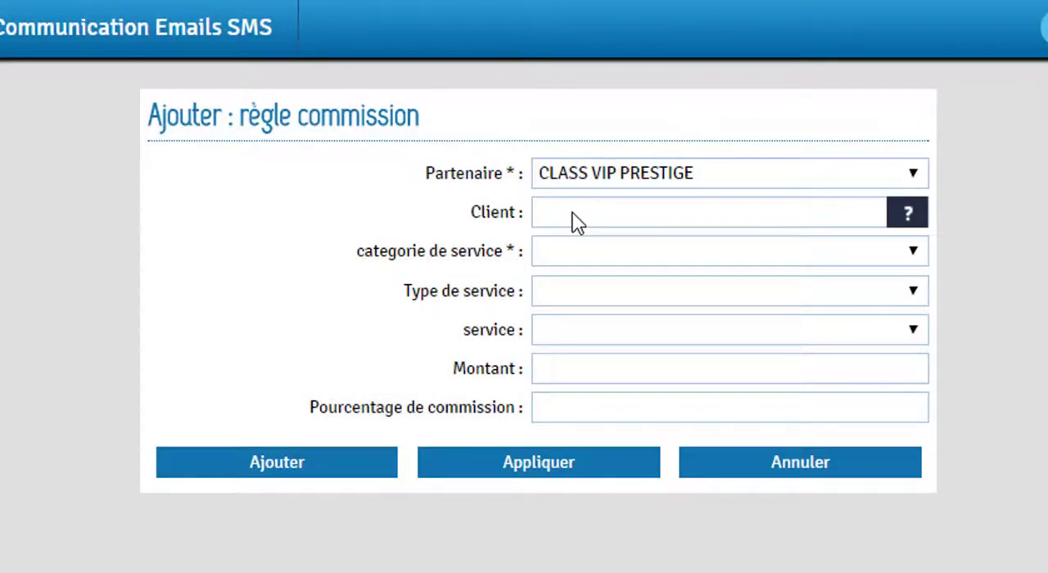
Set the new commission rule's client to AGWC-ERT by searching for "agwc".
{"action": "left_click", "coordinate": [575, 213]}
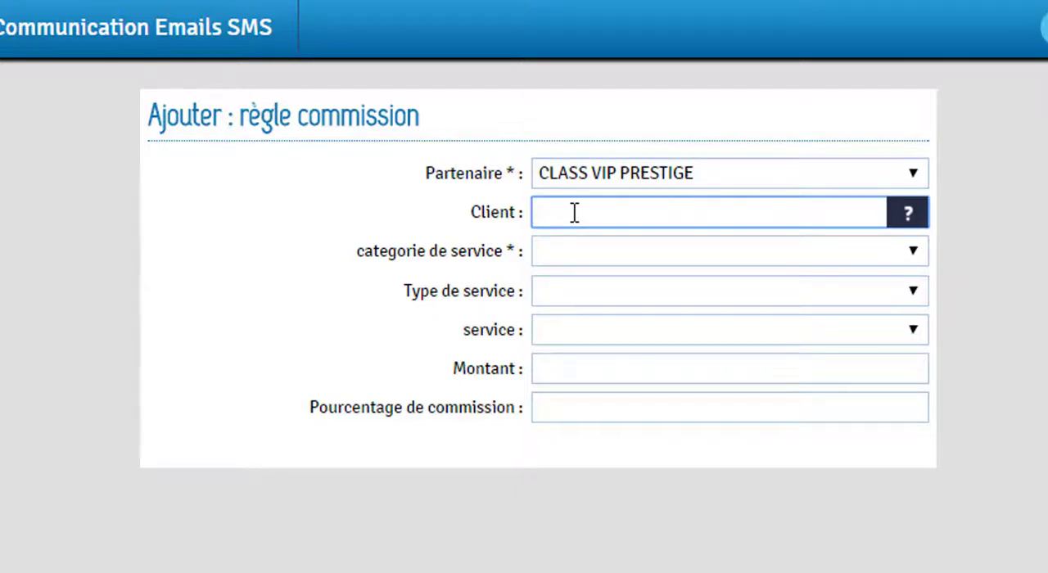
{"action": "type", "text": "agwc"}
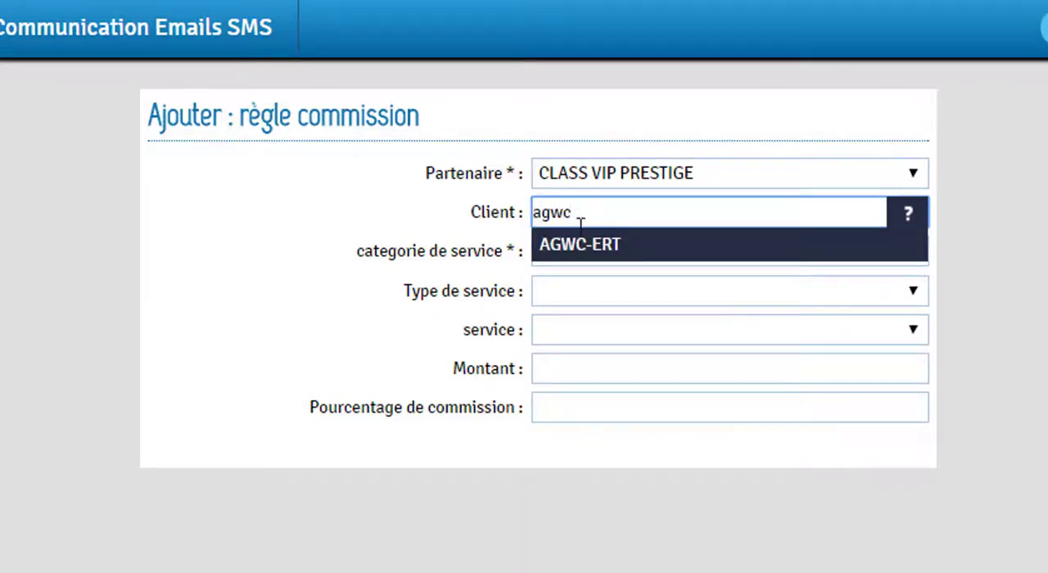
{"action": "left_click", "coordinate": [588, 244]}
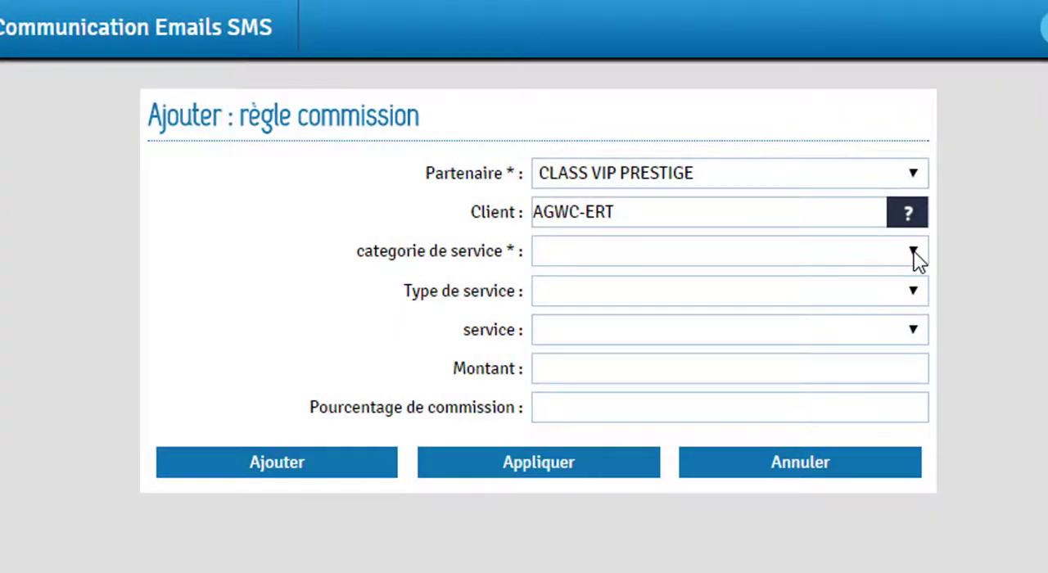
Set the rule's service category to Mission and its service type to Transferts aéroport.
{"action": "left_click", "coordinate": [913, 250]}
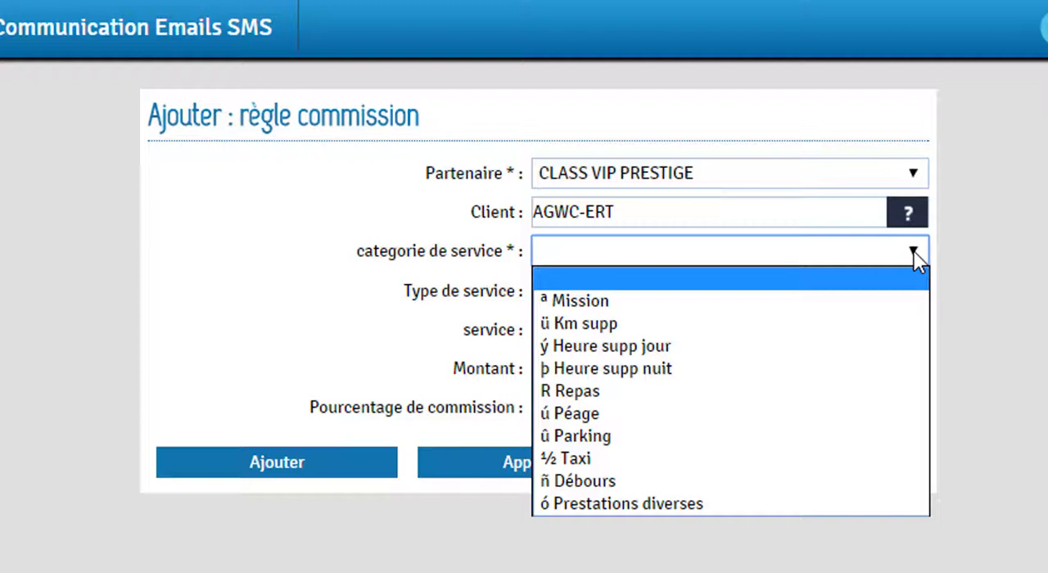
{"action": "left_click", "coordinate": [891, 301]}
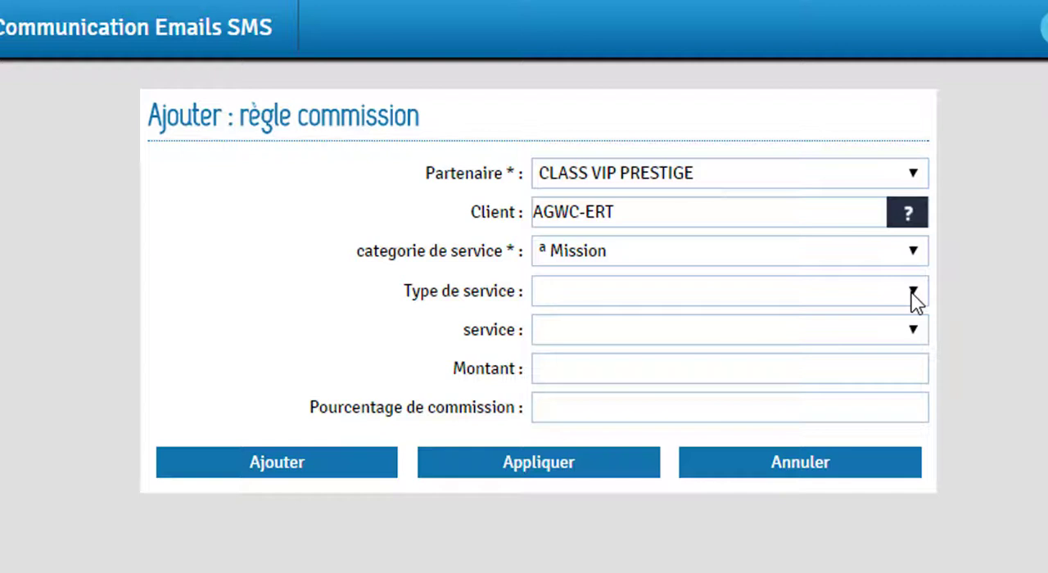
{"action": "left_click", "coordinate": [913, 293]}
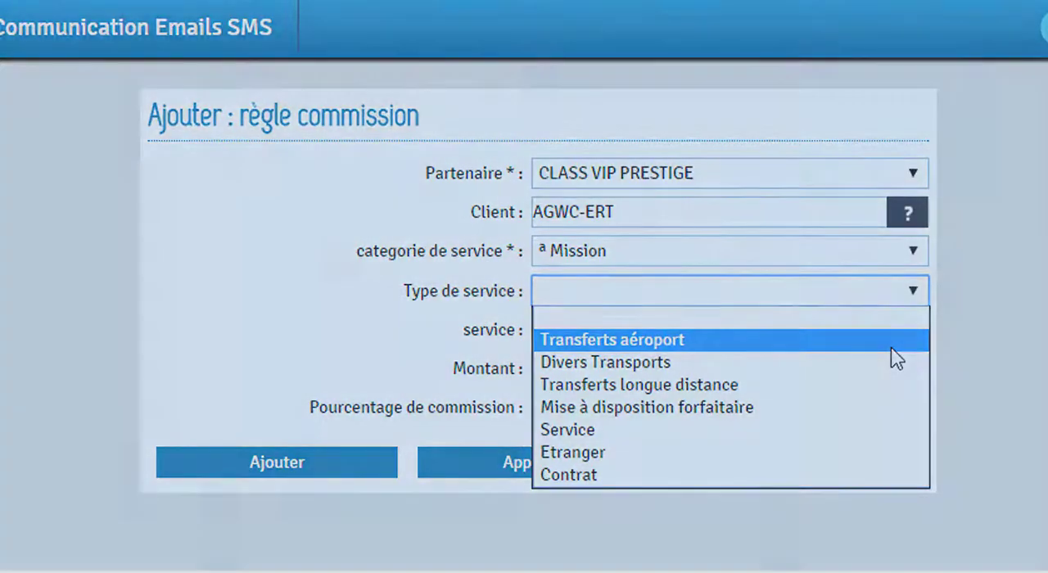
{"action": "left_click", "coordinate": [892, 347]}
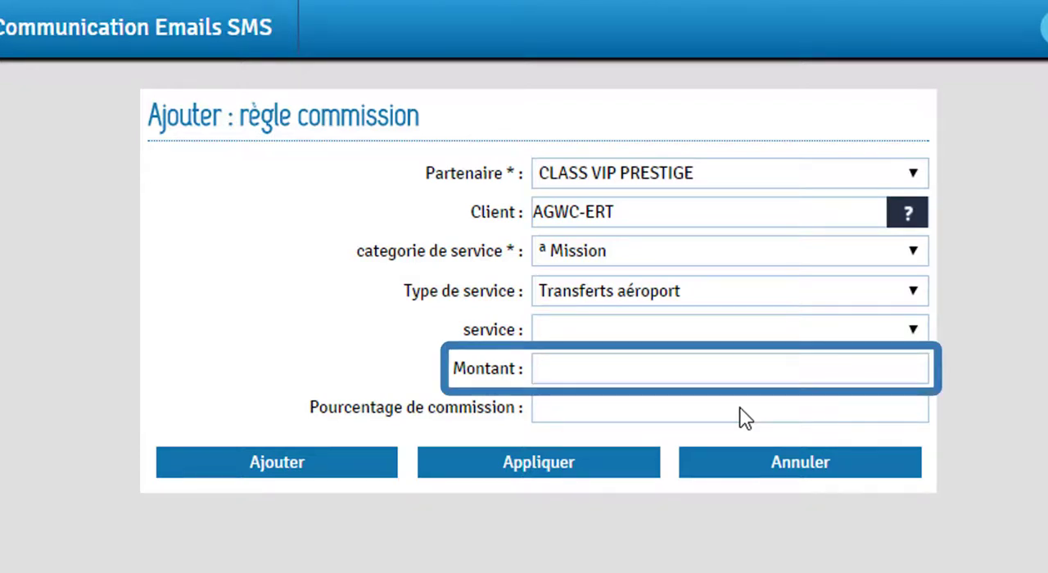
Enter a commission percentage of 15 and add the rule.
{"action": "left_click", "coordinate": [742, 407]}
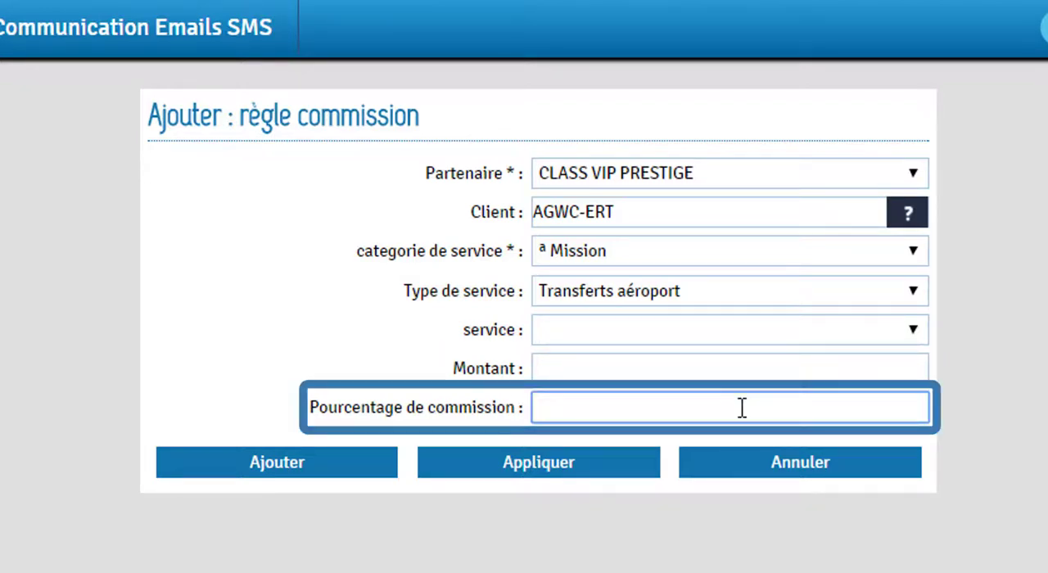
{"action": "type", "text": "15"}
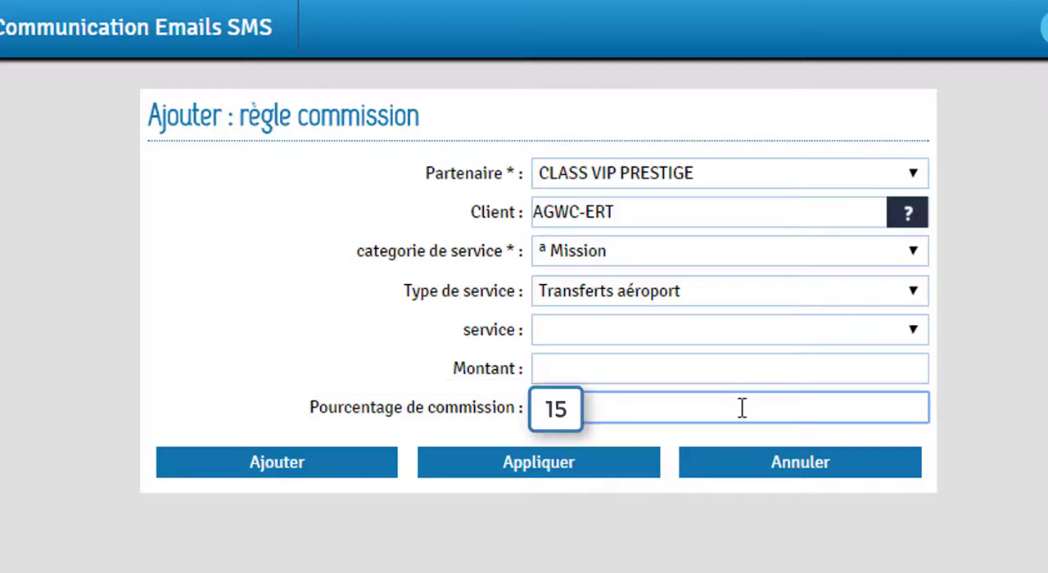
{"action": "left_click", "coordinate": [332, 474]}
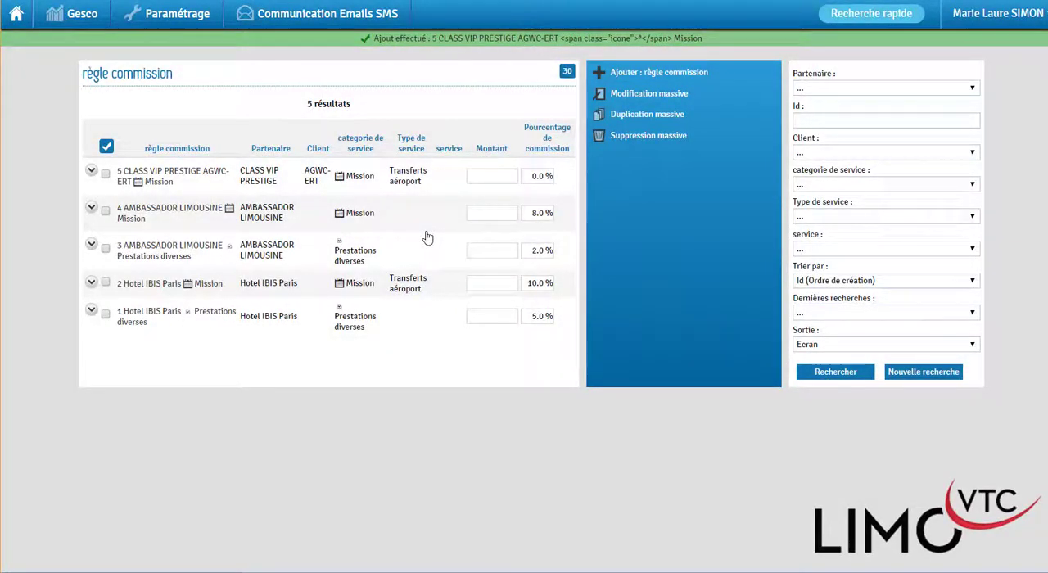
Mass-duplicate the two AMBASSADOR LIMOUSINE commission rules, assigning the copies to the partner 2A TRANSPORTS.
{"action": "left_click", "coordinate": [105, 215]}
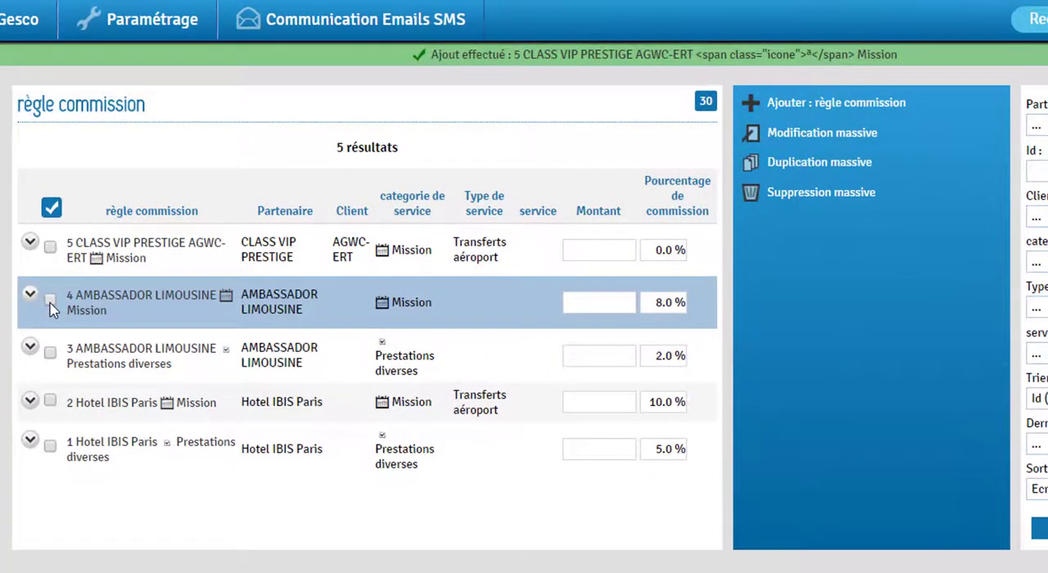
{"action": "left_click", "coordinate": [50, 303]}
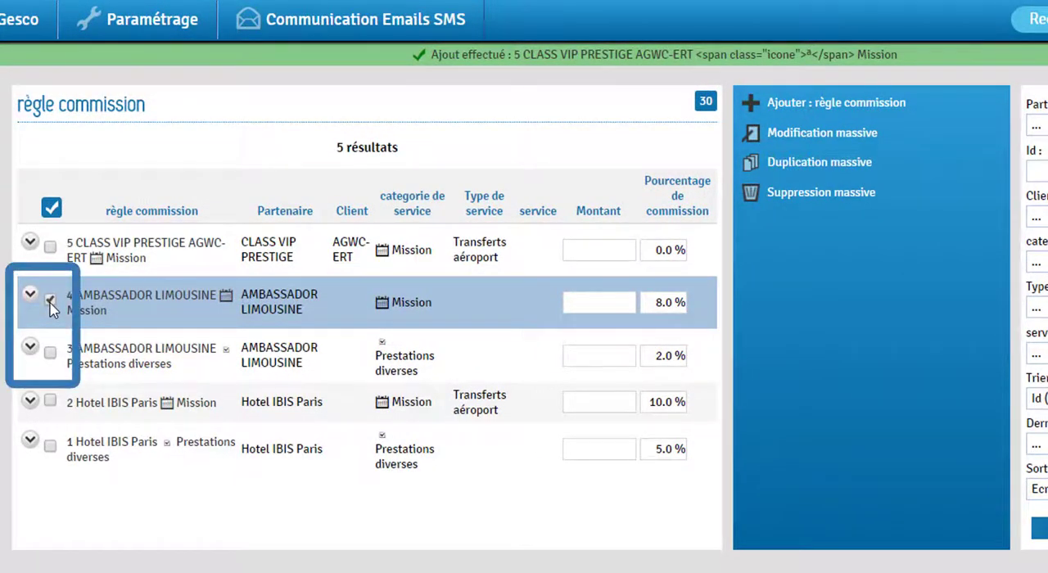
{"action": "left_click", "coordinate": [50, 355]}
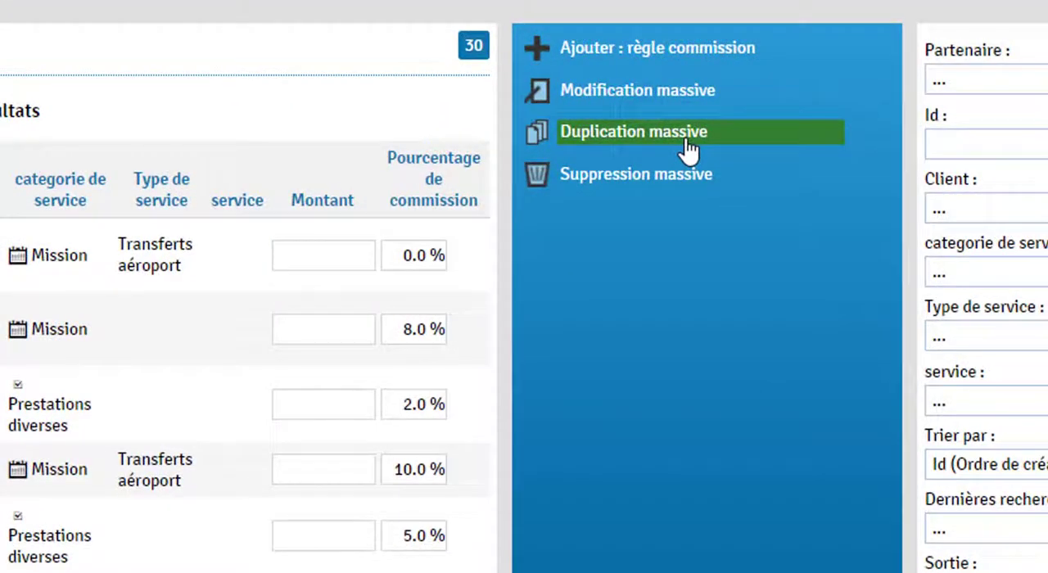
{"action": "left_click", "coordinate": [690, 152]}
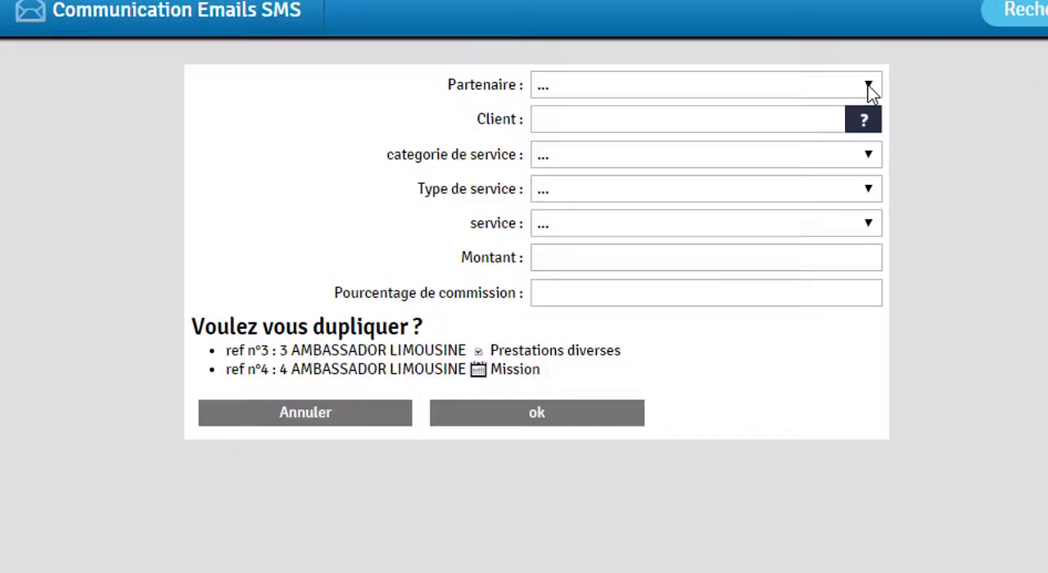
{"action": "left_click", "coordinate": [870, 87]}
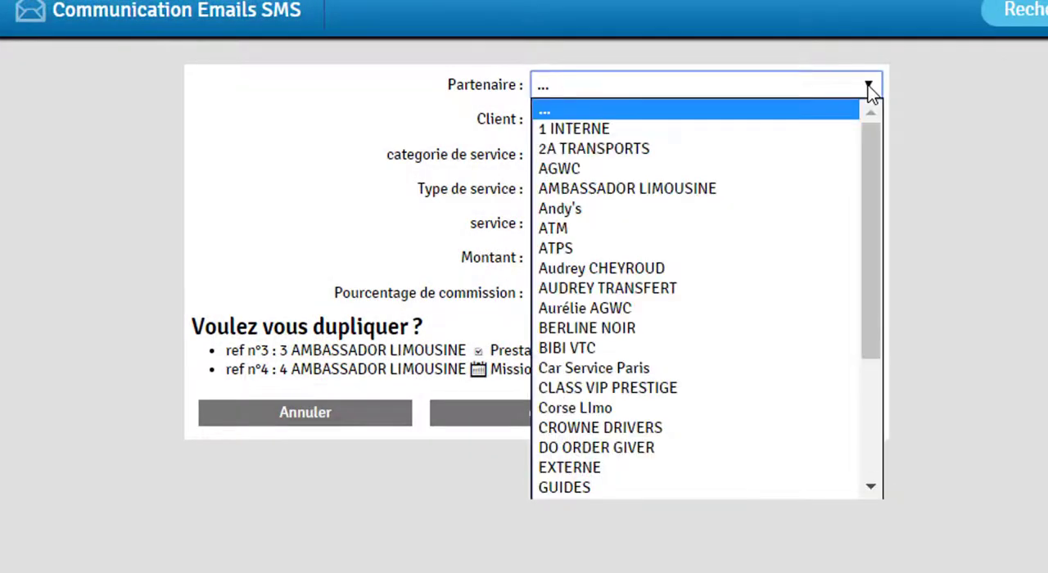
{"action": "left_click", "coordinate": [706, 152]}
{"action": "left_click", "coordinate": [534, 419]}
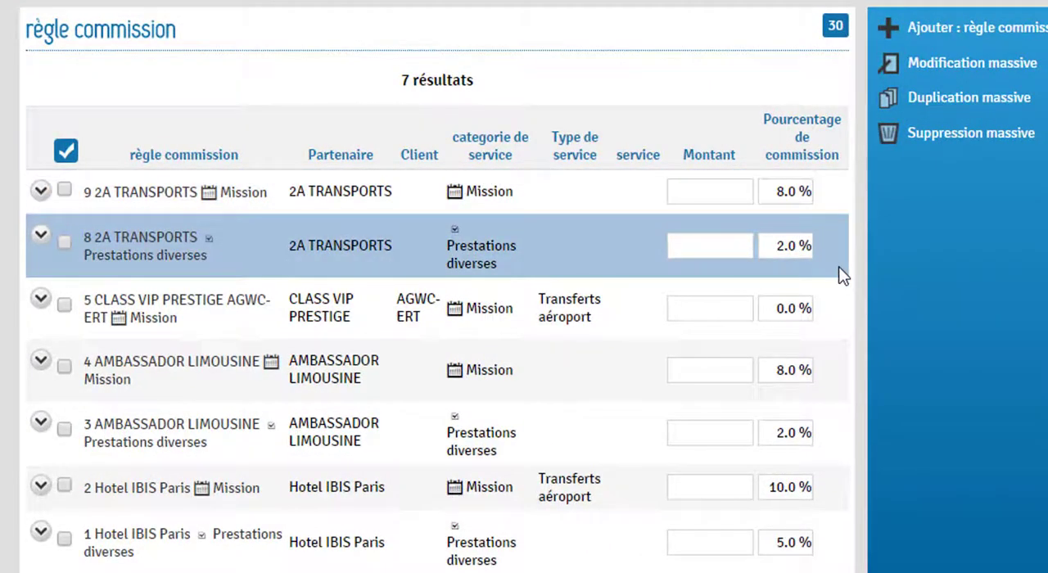
Set the commission percentage of the 2A TRANSPORTS rule for Prestations diverses to 10.
{"action": "left_click_drag", "start_coordinate": [772, 245], "coordinate": [867, 254]}
{"action": "type", "text": "1"}
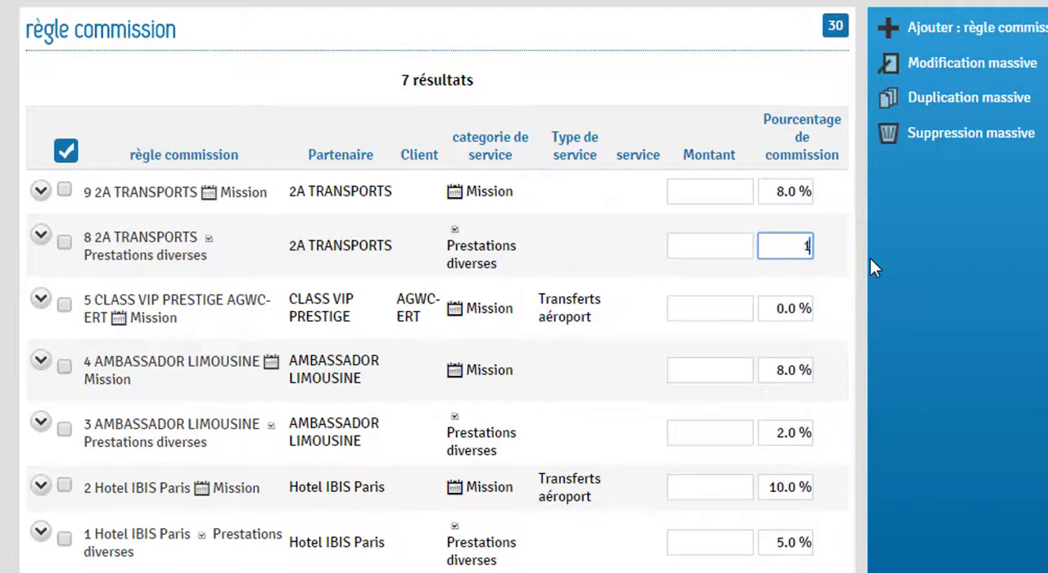
{"action": "type", "text": "0"}
{"action": "left_click", "coordinate": [924, 266]}
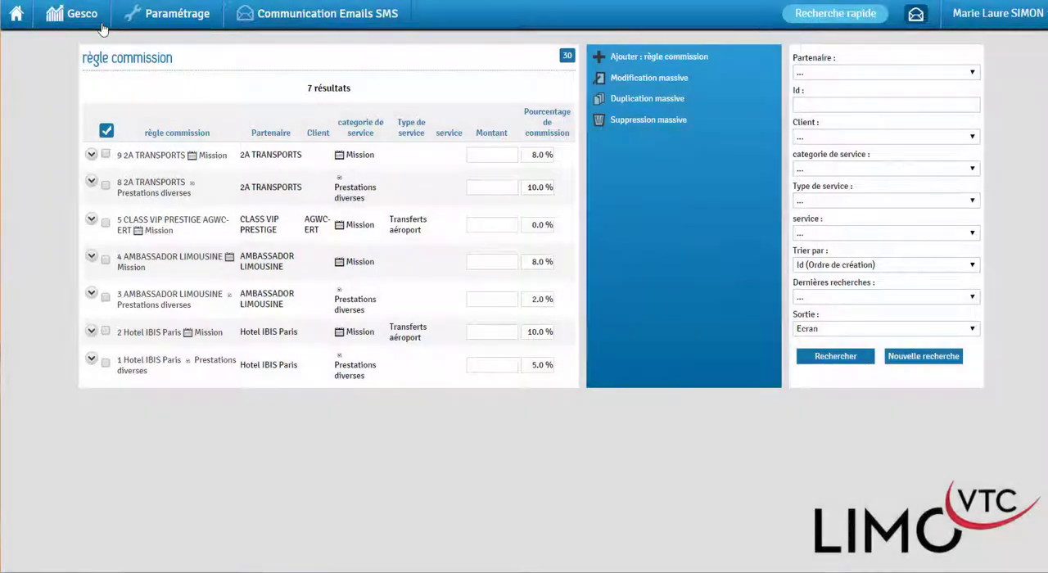
Open the Franklin Group dossier from the dossier list and bring up its commission management.
{"action": "left_click", "coordinate": [100, 23]}
{"action": "left_click", "coordinate": [580, 107]}
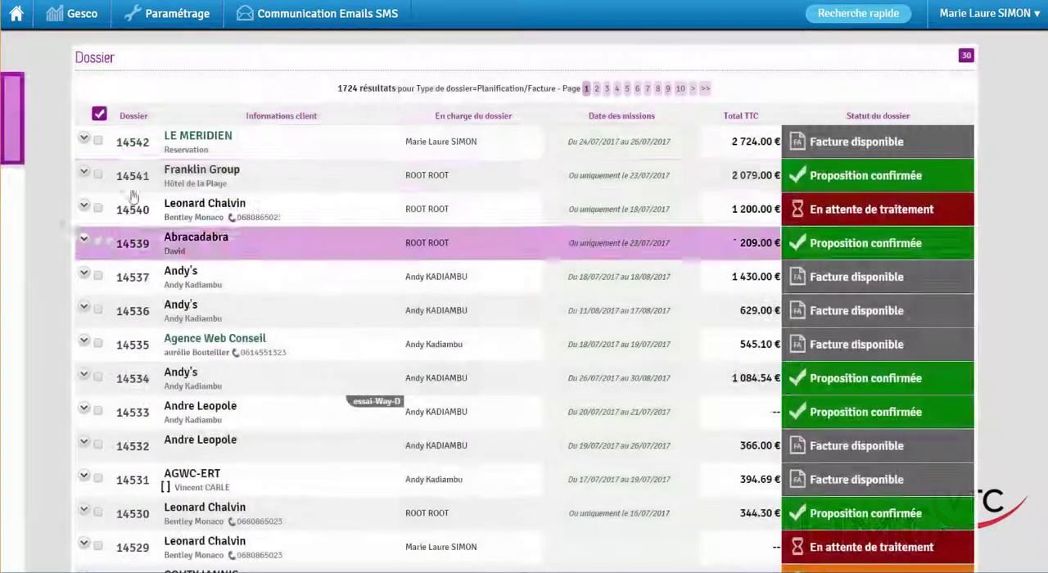
{"action": "left_click", "coordinate": [126, 174]}
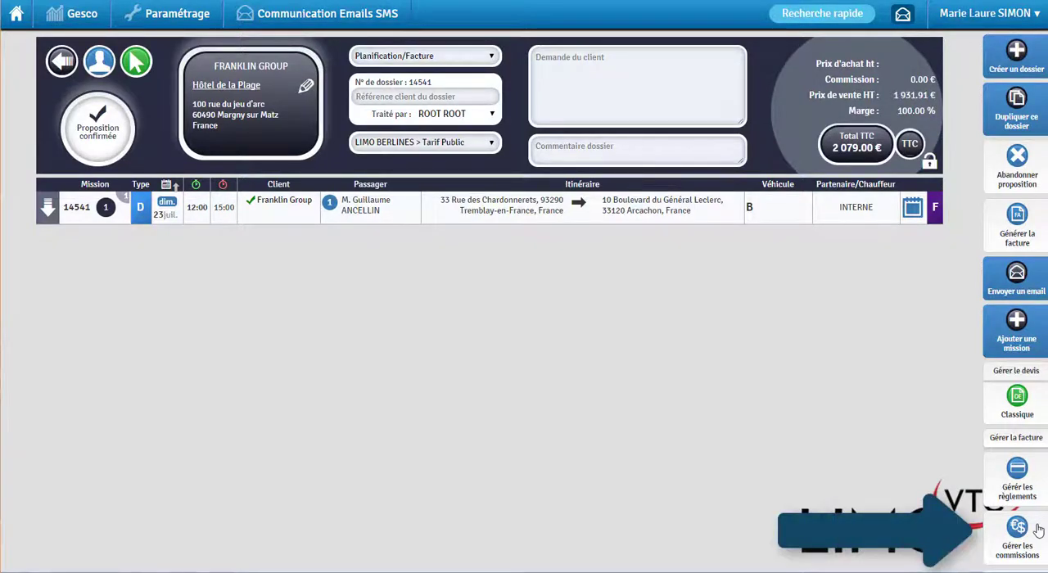
{"action": "left_click", "coordinate": [1037, 528]}
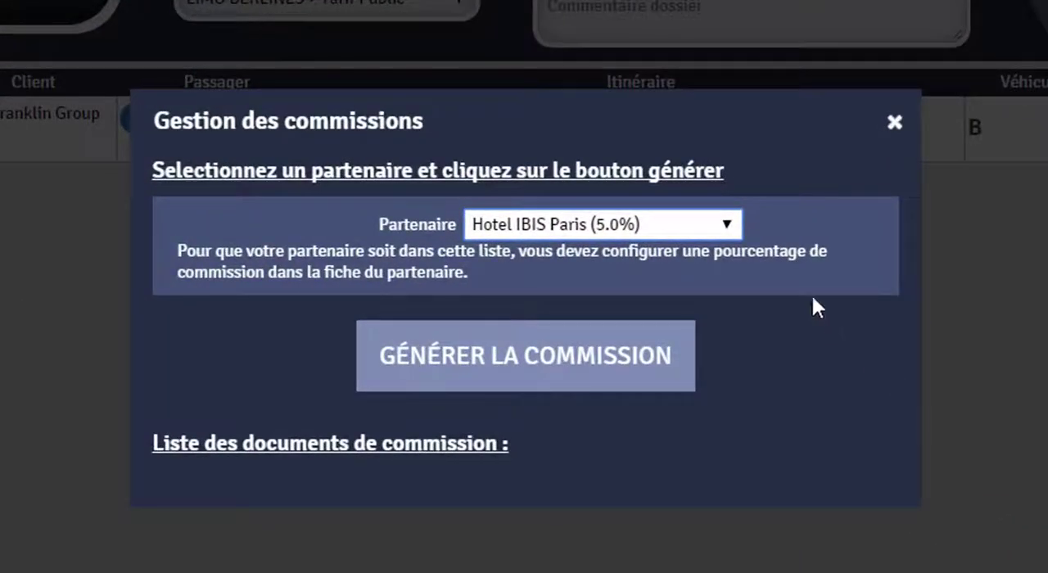
Generate the dossier's commission document for the partner Hotel IBIS Paris (5.0%) and view the resulting PDF.
{"action": "left_click", "coordinate": [727, 226]}
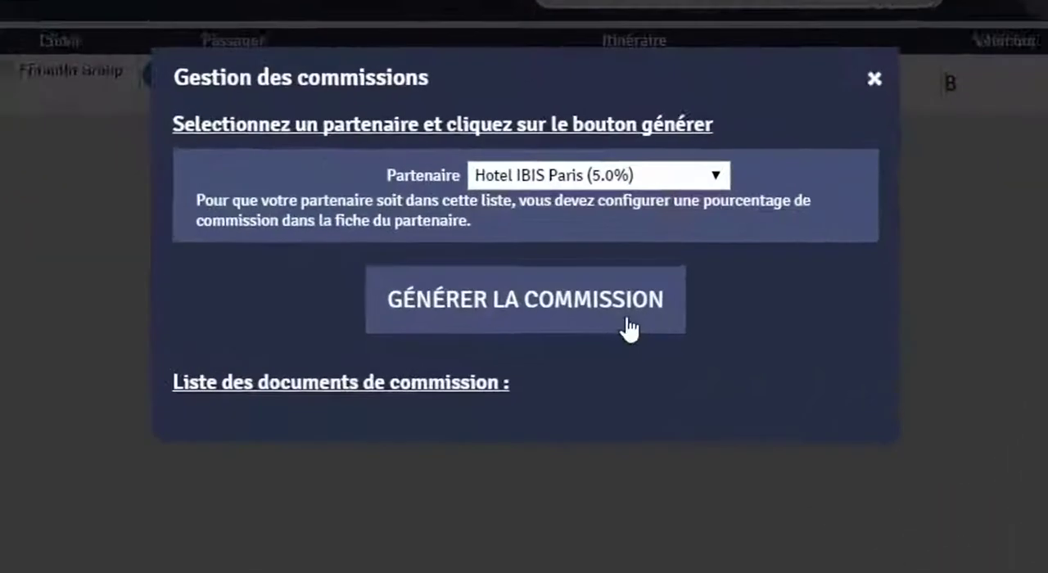
{"action": "left_click", "coordinate": [578, 331]}
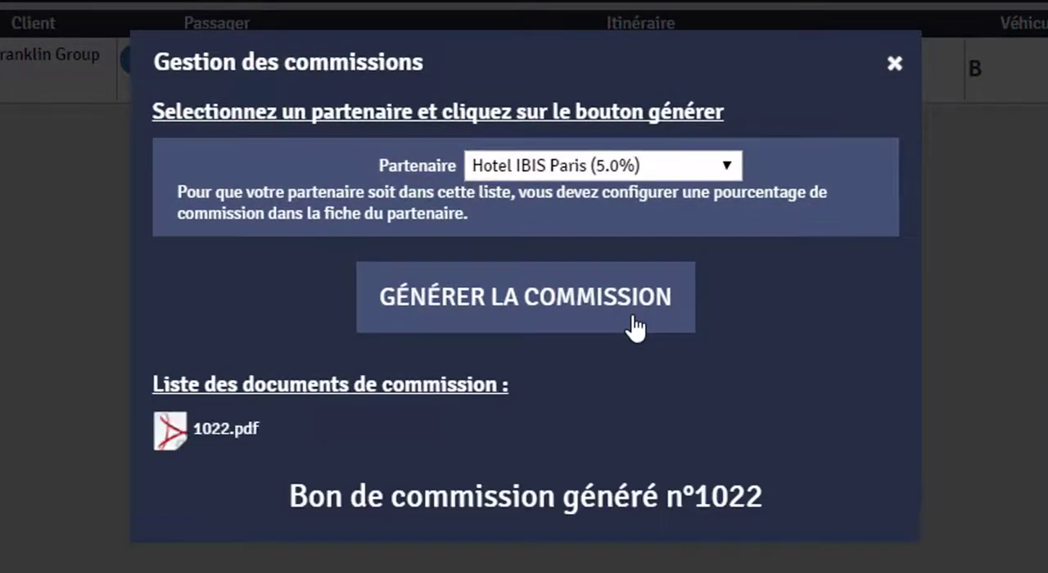
{"action": "left_click", "coordinate": [226, 434]}
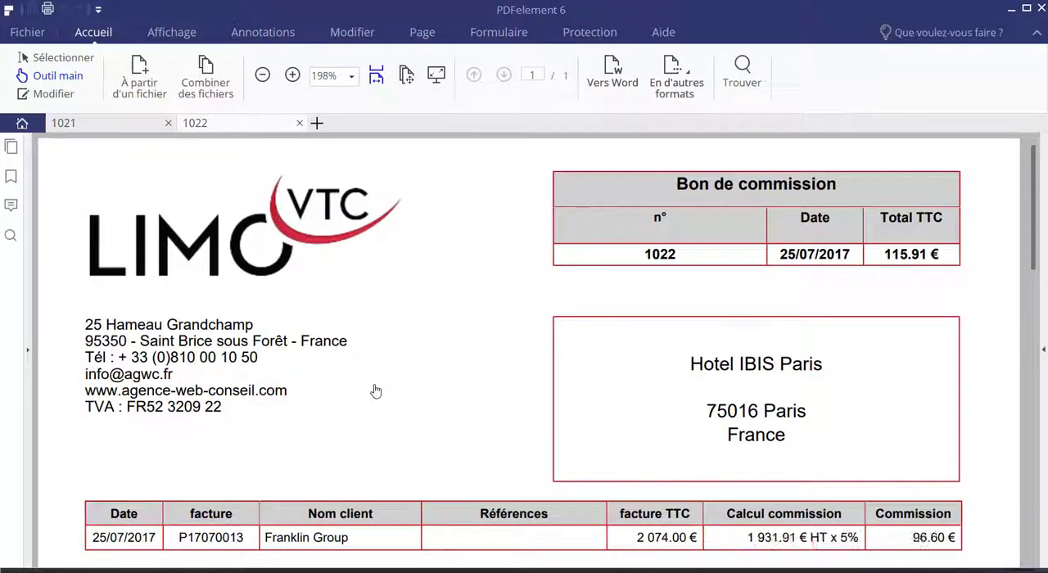
{"action": "left_click", "coordinate": [263, 76]}
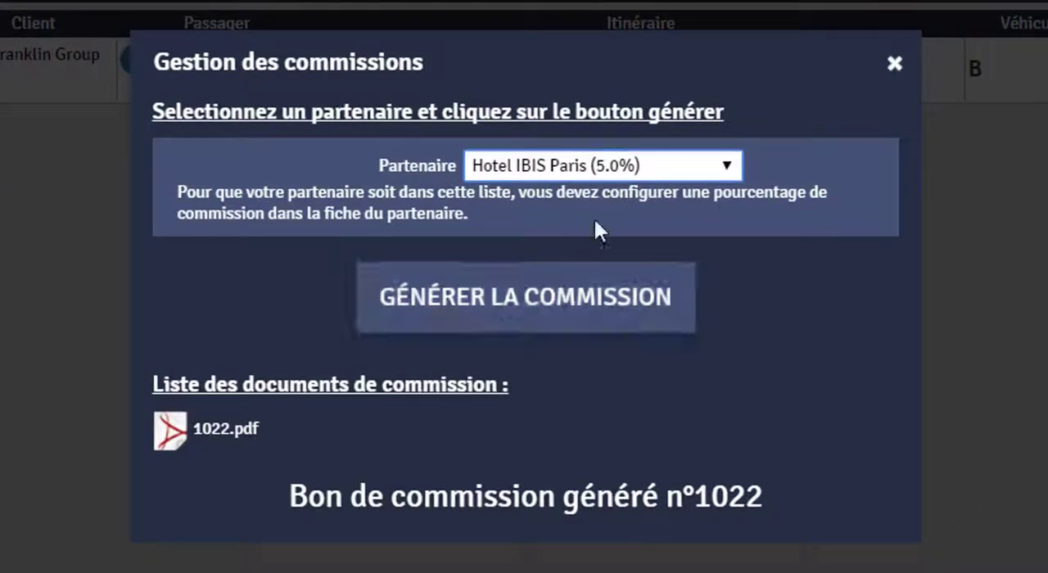
Generate the dossier's commission document for the partner BIBI VTC (25.5%).
{"action": "left_click", "coordinate": [725, 166]}
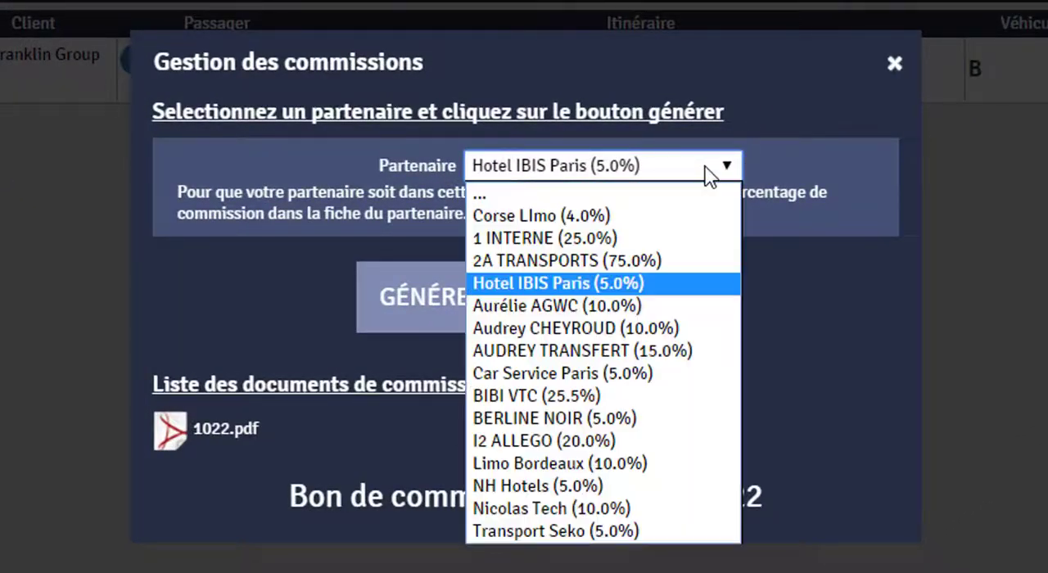
{"action": "left_click", "coordinate": [670, 397]}
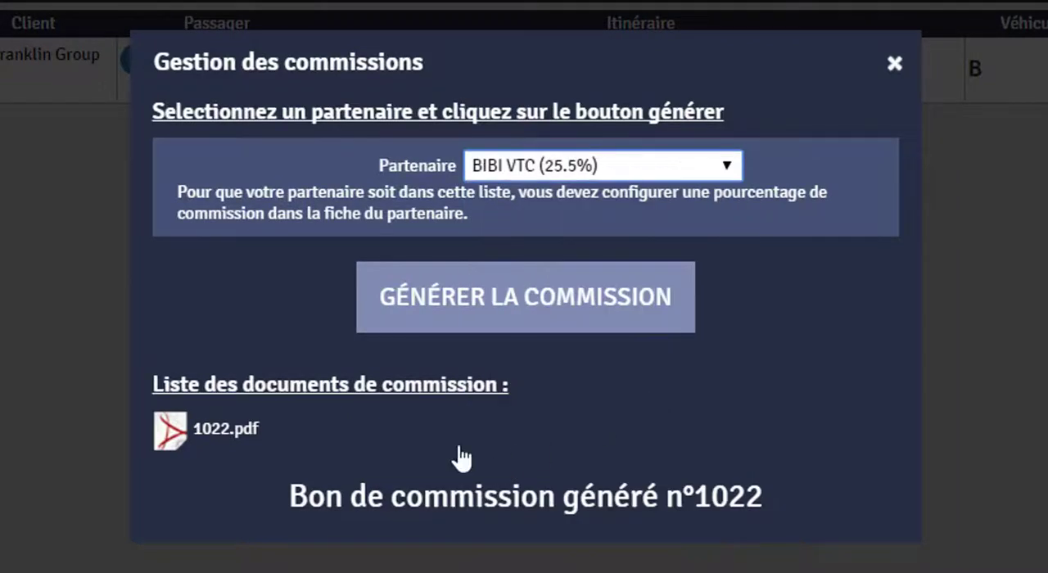
{"action": "left_click", "coordinate": [508, 309]}
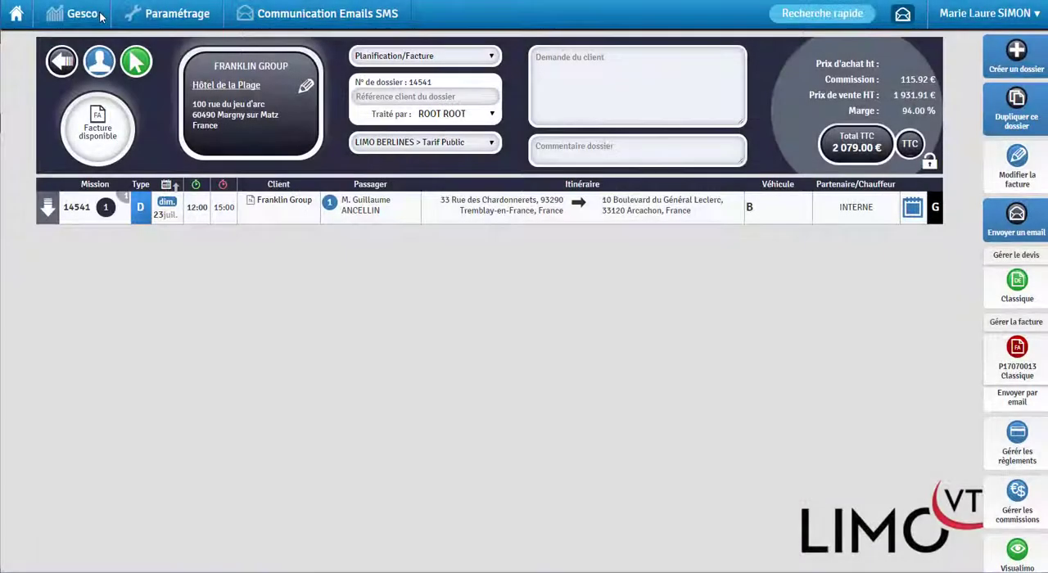
Open the partner documents list and mark the BIBI VTC commission of 25/07/2017 and the Car Service Paris one of 06/07/2017 as already paid.
{"action": "left_click", "coordinate": [100, 16]}
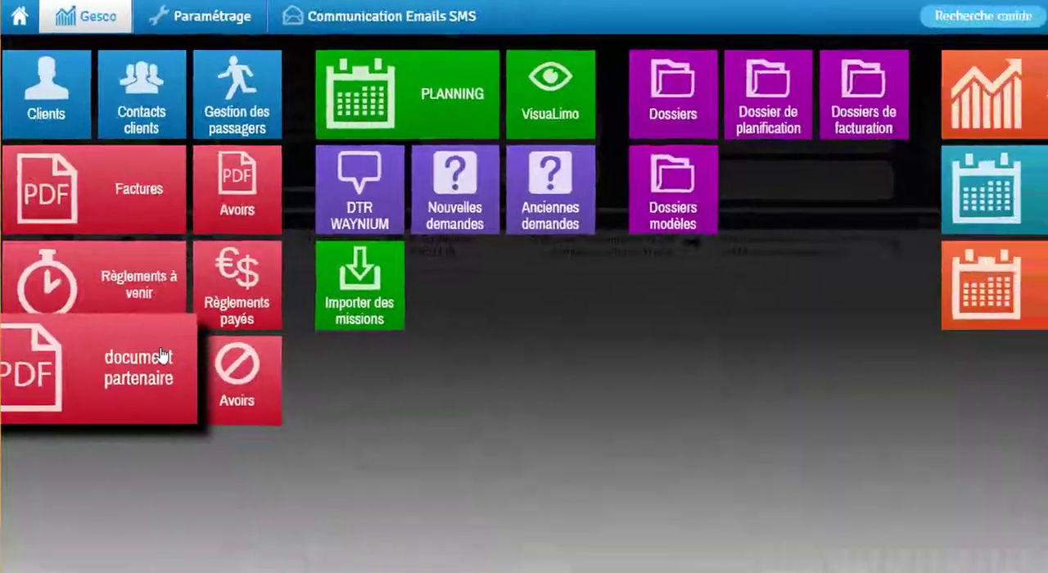
{"action": "left_click", "coordinate": [136, 433]}
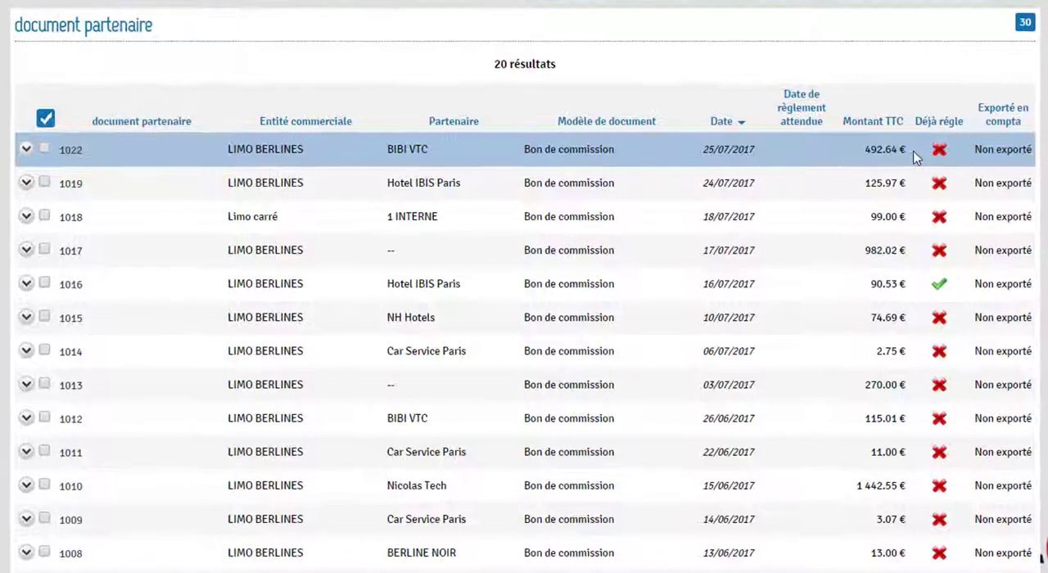
{"action": "left_click", "coordinate": [940, 149]}
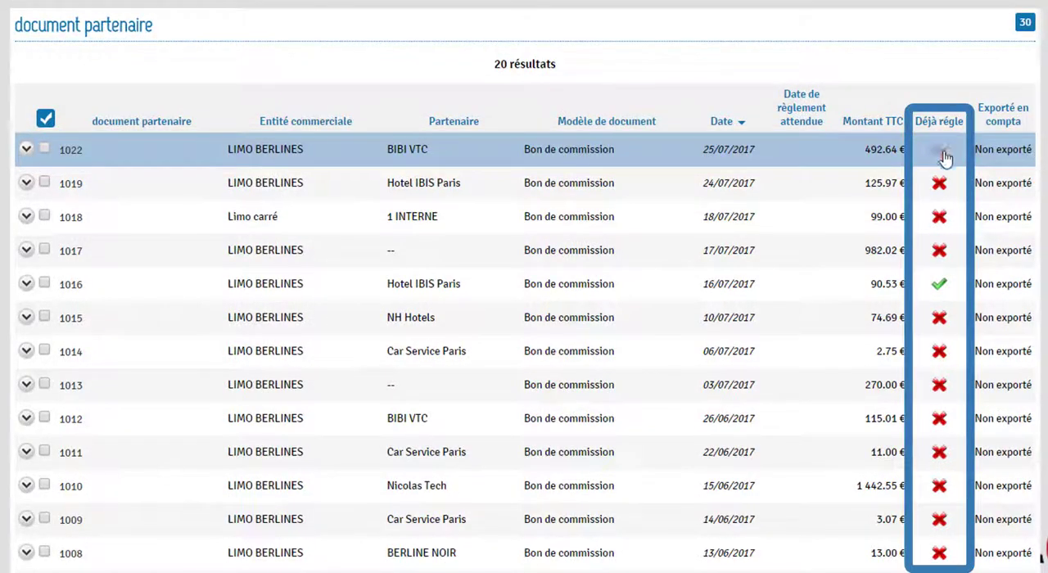
{"action": "left_click", "coordinate": [939, 351]}
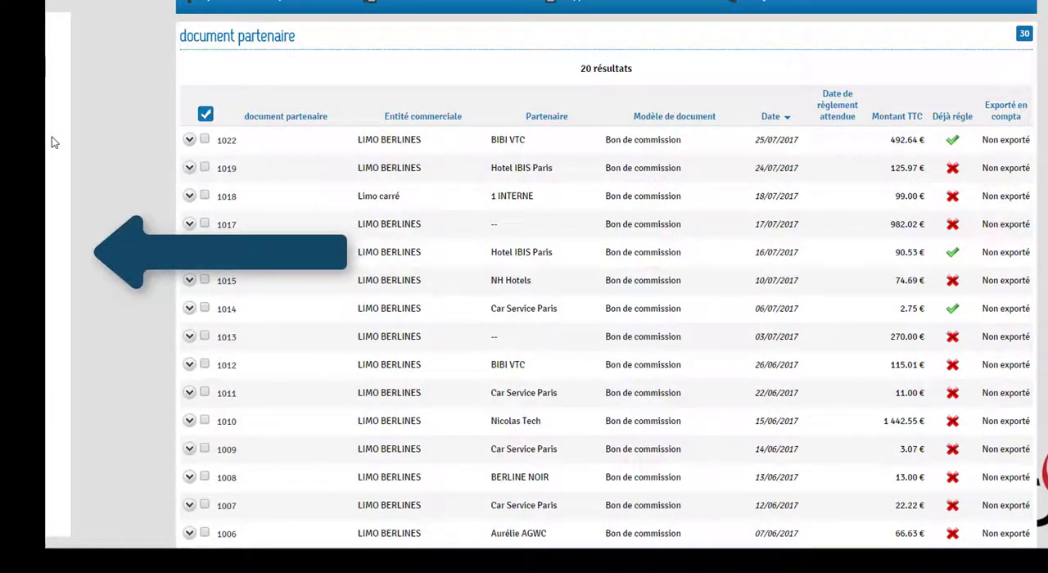
Search the partner documents for unpaid ones by setting the Déjà réglé criterion to Non.
{"action": "mouse_move", "coordinate": [54, 142]}
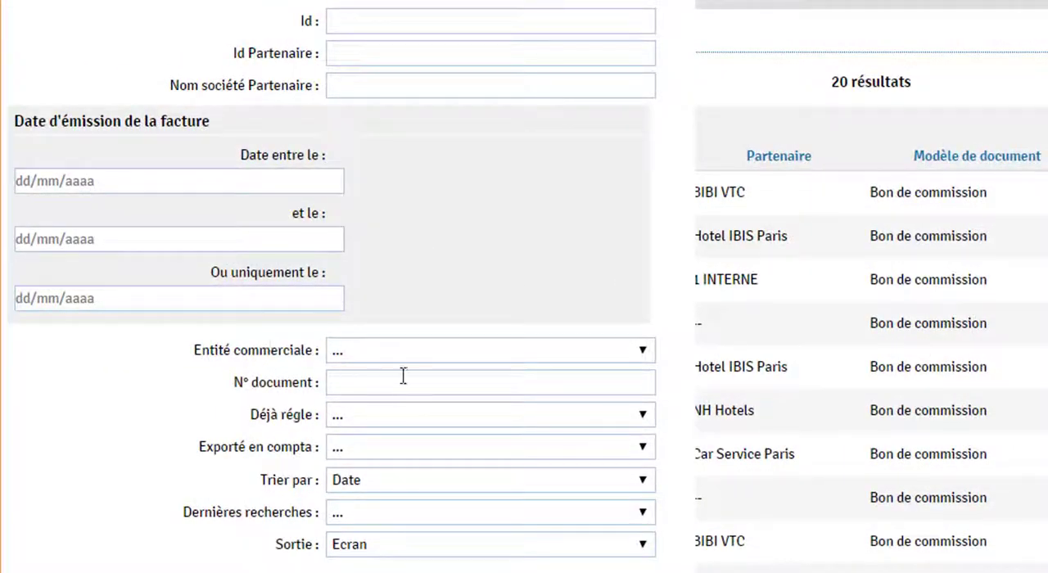
{"action": "left_click", "coordinate": [620, 419]}
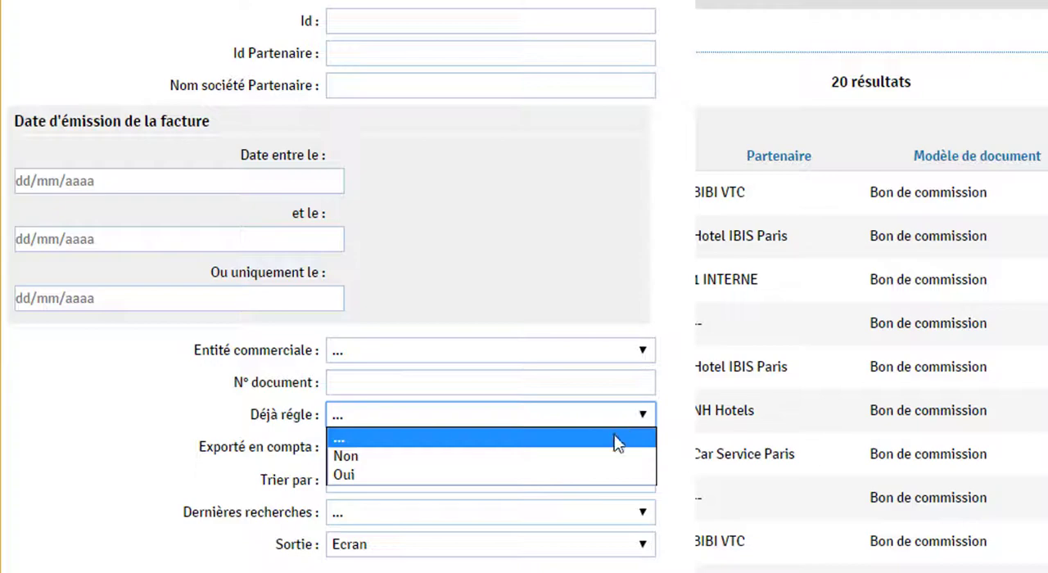
{"action": "left_click", "coordinate": [606, 463]}
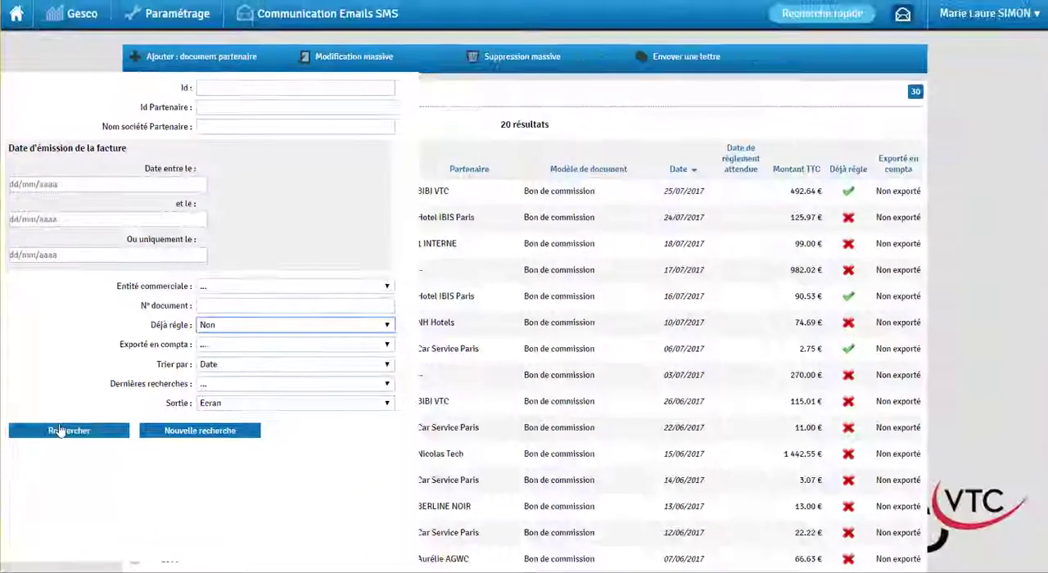
{"action": "left_click", "coordinate": [72, 493]}
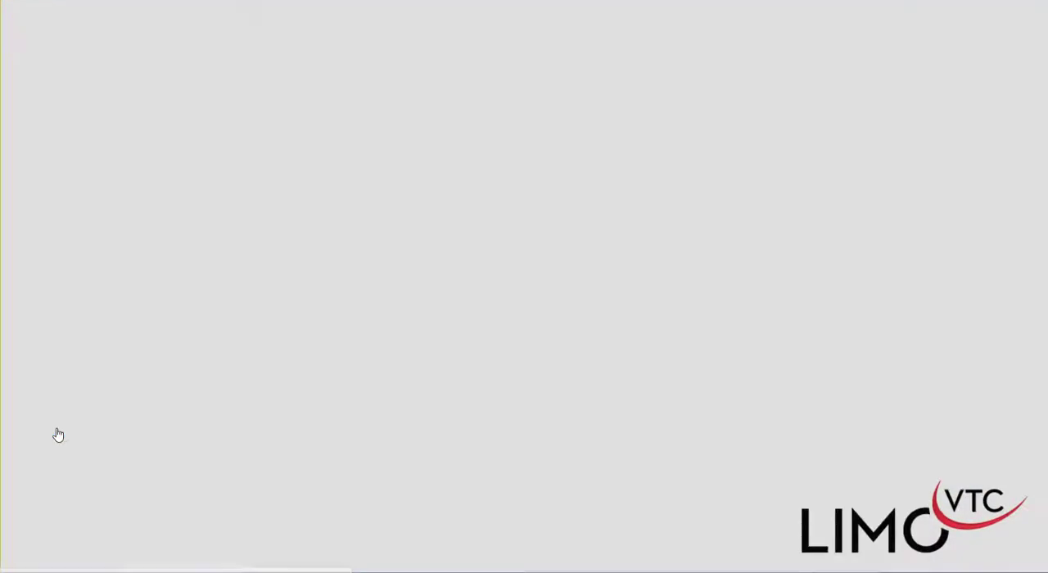